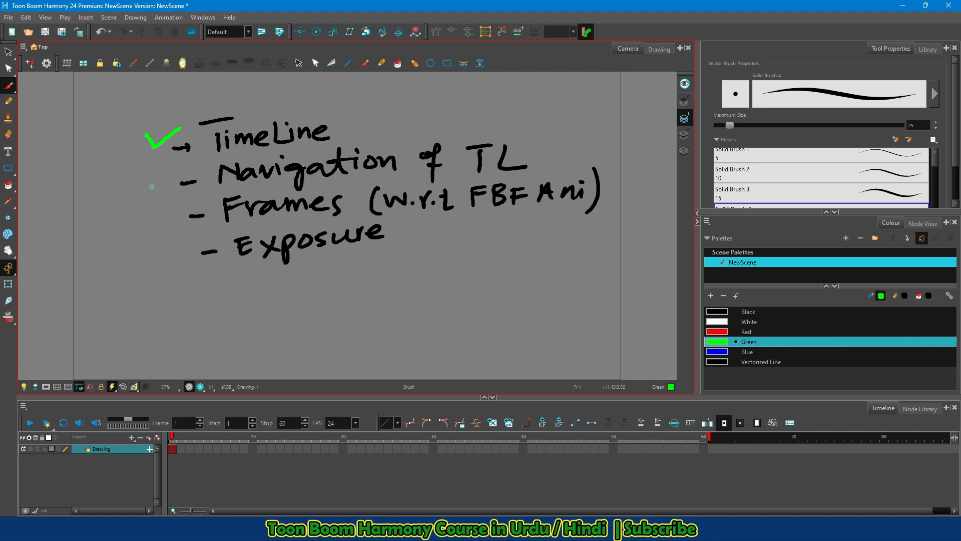
Draw green check marks beside the "Navigation of TL" and "Exposure" lines of the handwritten topic list
drag(152, 181, 185, 174)
drag(165, 252, 195, 241)
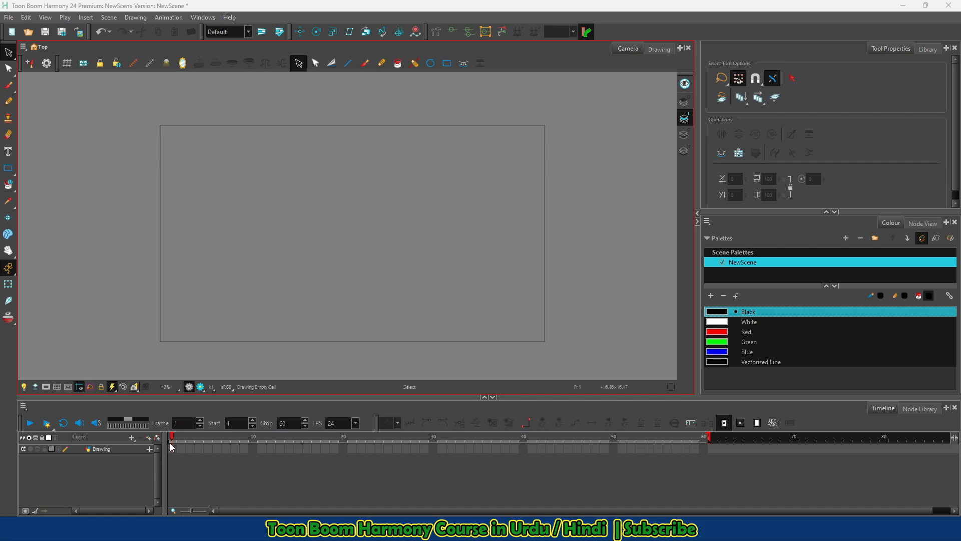
Select the Drawing layer, scrub the playhead along the timeline and jump to other frames by picking their cells
click(218, 475)
click(91, 450)
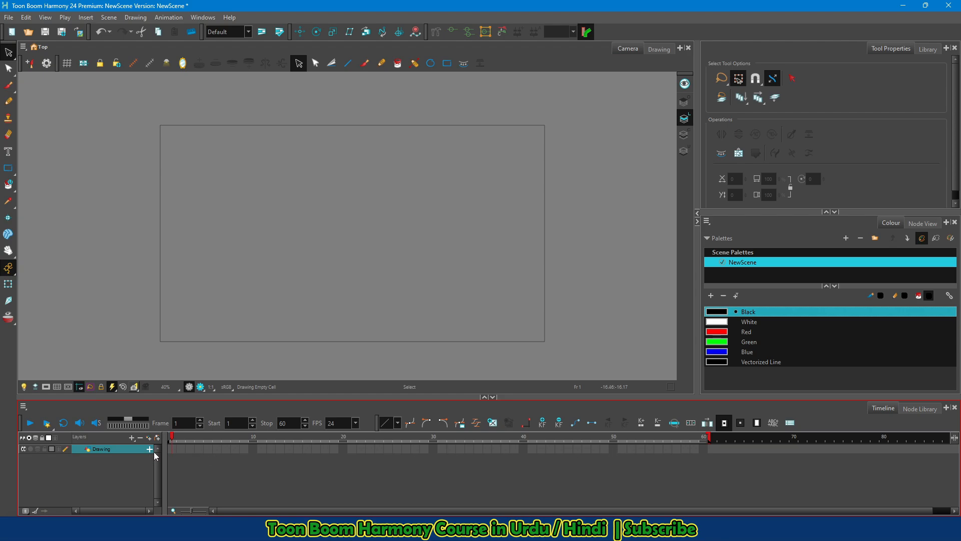
mouse_move(172, 438)
mouse_down()
mouse_move(226, 448)
mouse_move(217, 449)
mouse_up()
drag(218, 437, 252, 438)
click(215, 448)
click(299, 449)
Scrub further along the timeline and send the playhead to frame 30 by entering the frame number
click(182, 425)
double_click(185, 420)
drag(298, 442, 387, 448)
drag(185, 424, 168, 424)
text(30)
Scrub the playhead back from frame 30 and nudge the current frame number up and down one at a time
drag(434, 441, 388, 443)
click(201, 421)
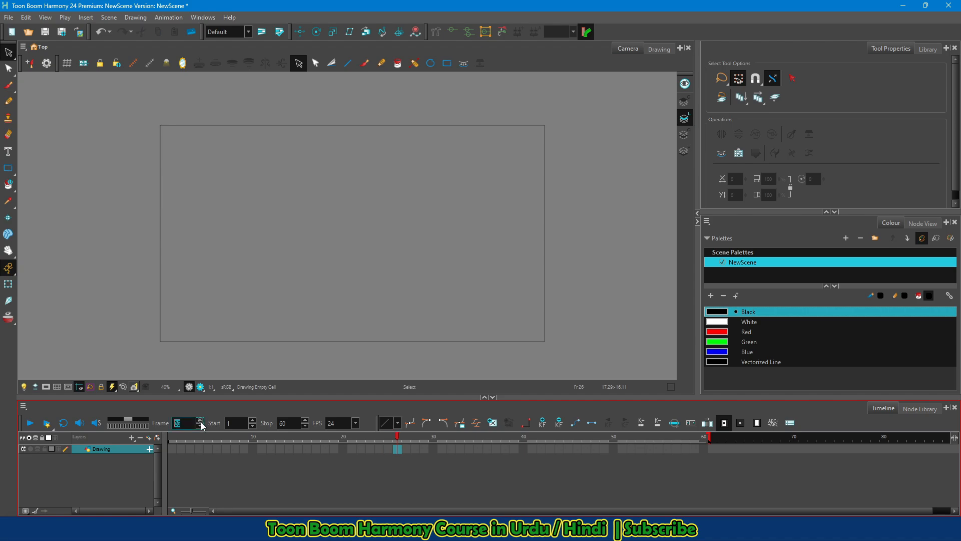
click(200, 426)
click(200, 420)
click(199, 420)
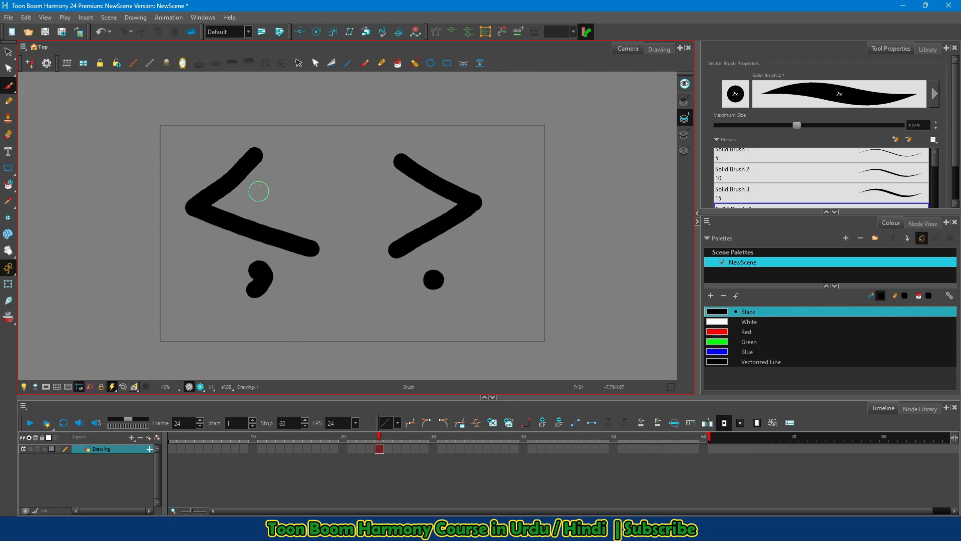
Step the playhead several frames backward from frame 24 and several frames forward again, one frame at a time
key(comma)
key(comma)
key(comma)
key(comma)
key(comma)
key(comma)
key(comma)
key(comma)
key(period)
key(period)
key(period)
key(period)
key(period)
key(period)
key(period)
key(period)
key(period)
key(period)
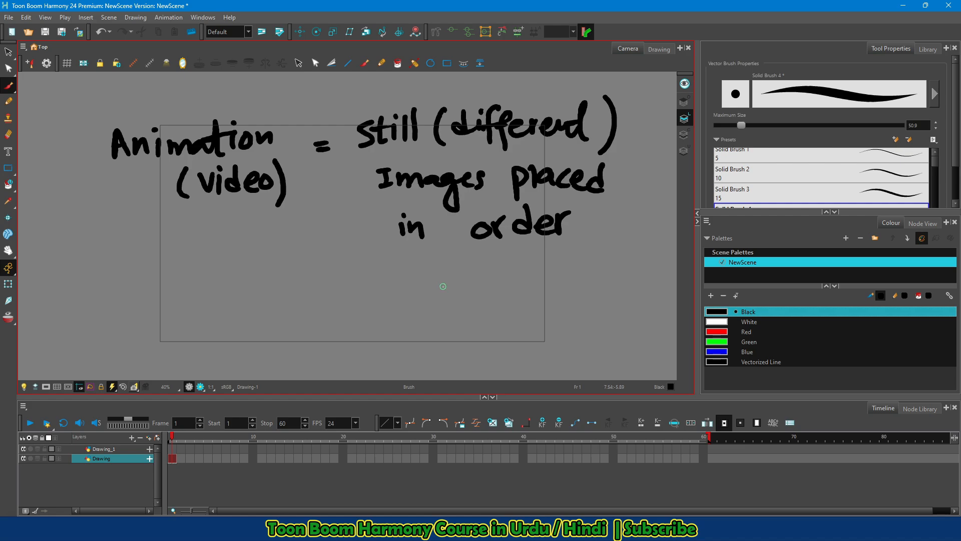
Hide the Drawing layer and paint a solid black dot on frame 1 of the Drawing_1 layer
click(23, 459)
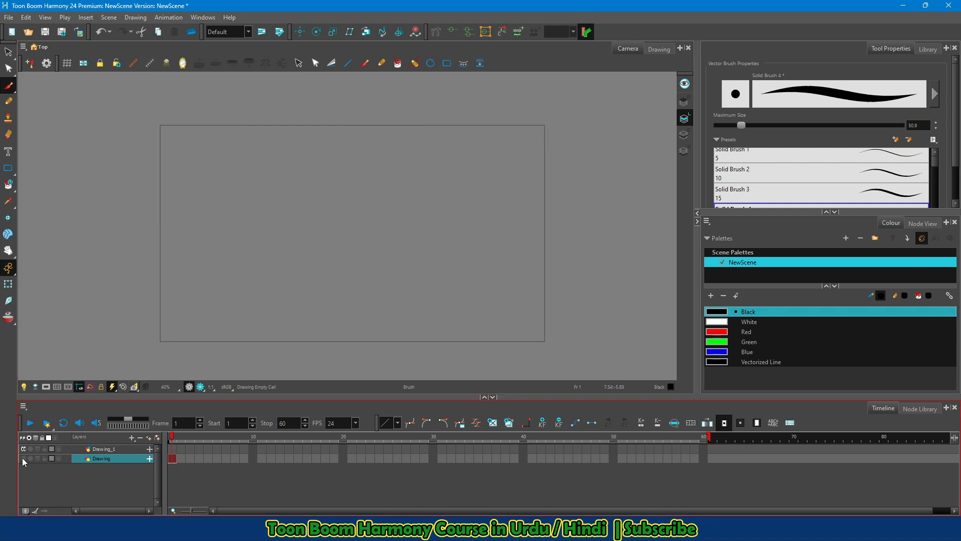
click(113, 449)
drag(336, 196, 334, 200)
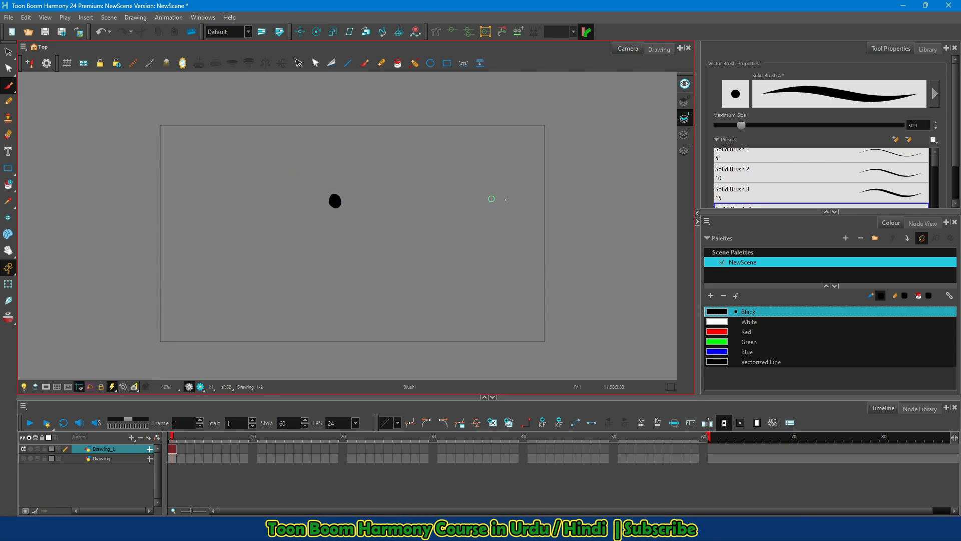
Turn on onion skin for Drawing_1 and paint dots on frames 2 and 3, each slightly right of the previous one
click(181, 449)
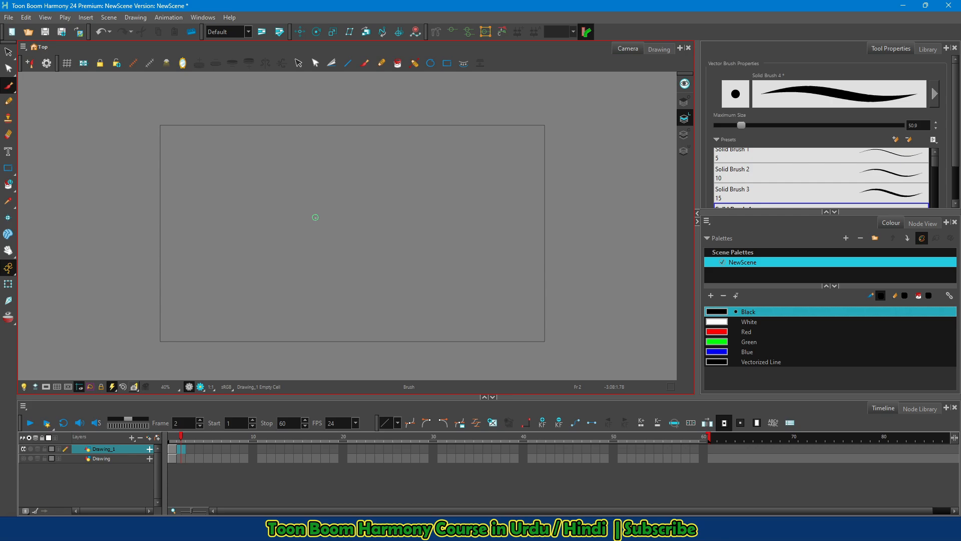
click(37, 449)
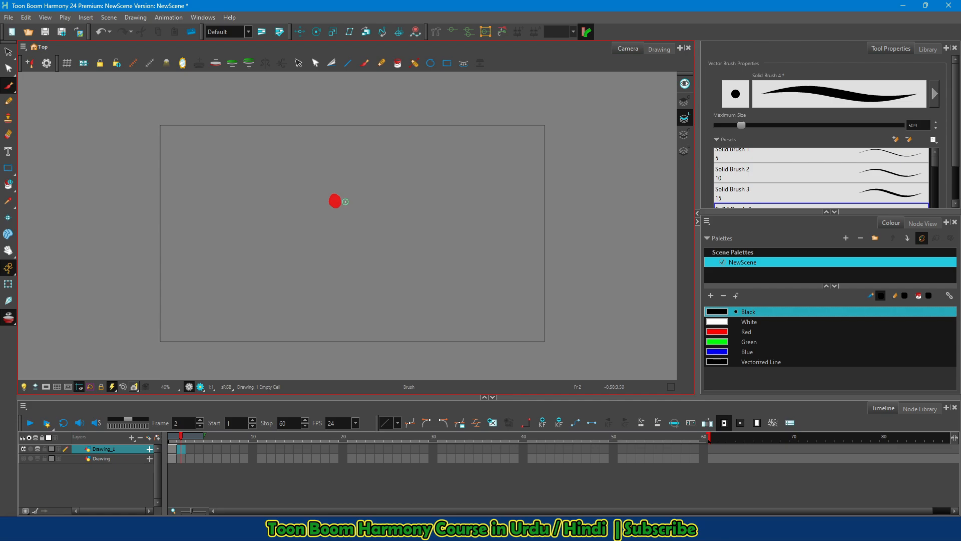
drag(351, 195, 347, 204)
click(189, 449)
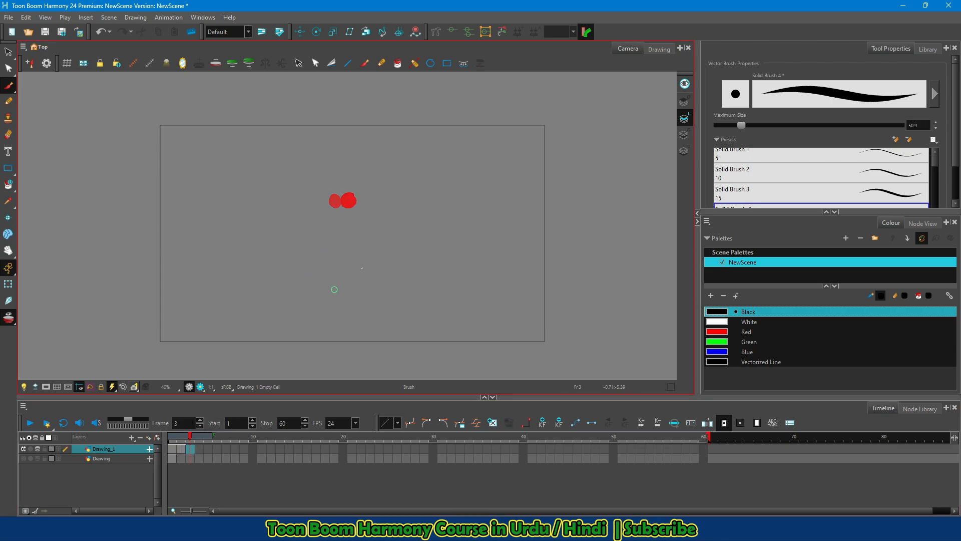
drag(361, 196, 374, 199)
Paint one dot on each of frames 4 to 10 of Drawing_1, each slightly farther right than the previous one
key(period)
key(period)
key(period)
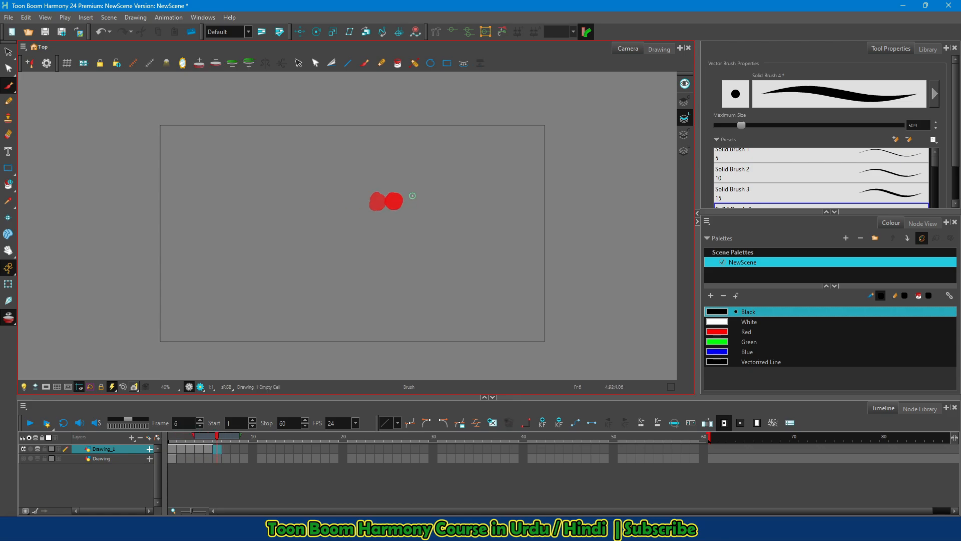
mouse_move(413, 196)
mouse_down()
mouse_move(411, 206)
mouse_move(426, 200)
mouse_up()
key(period)
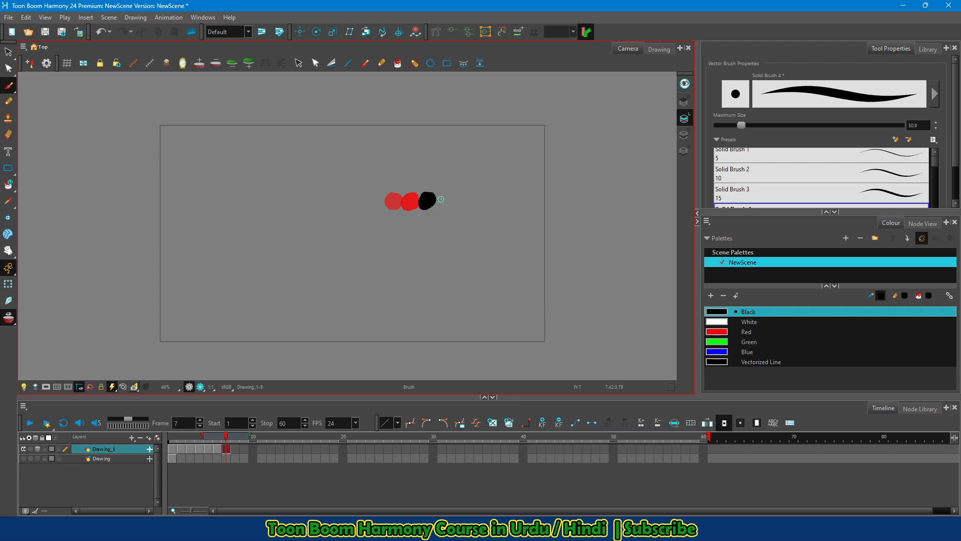
key(period)
drag(439, 201, 455, 201)
key(period)
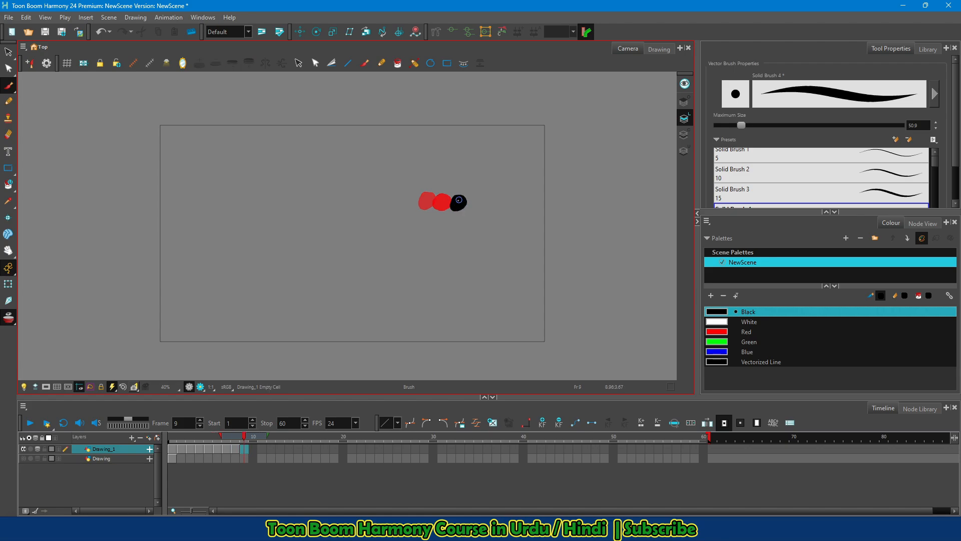
key(period)
drag(474, 201, 472, 204)
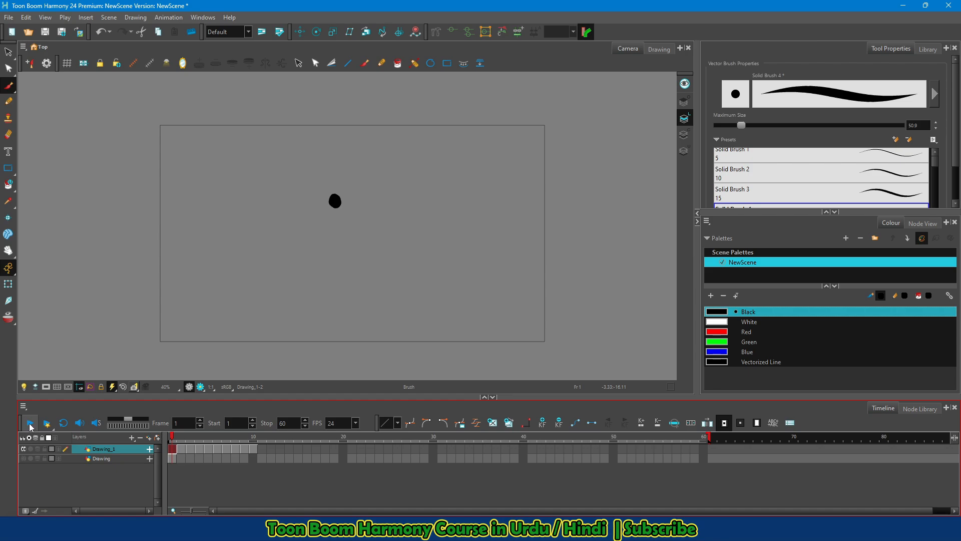
Play back the dot animation and set the playback range's stop frame to 10
click(30, 425)
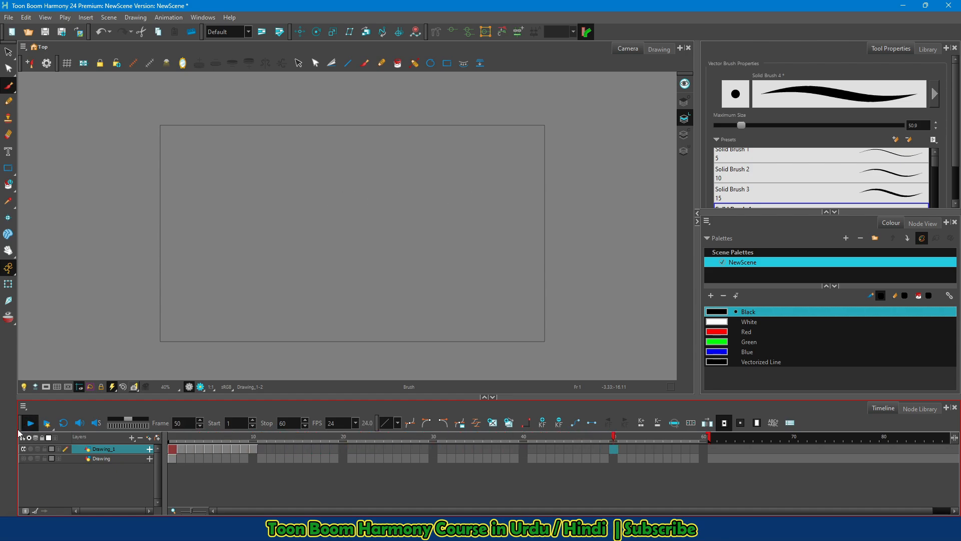
click(30, 423)
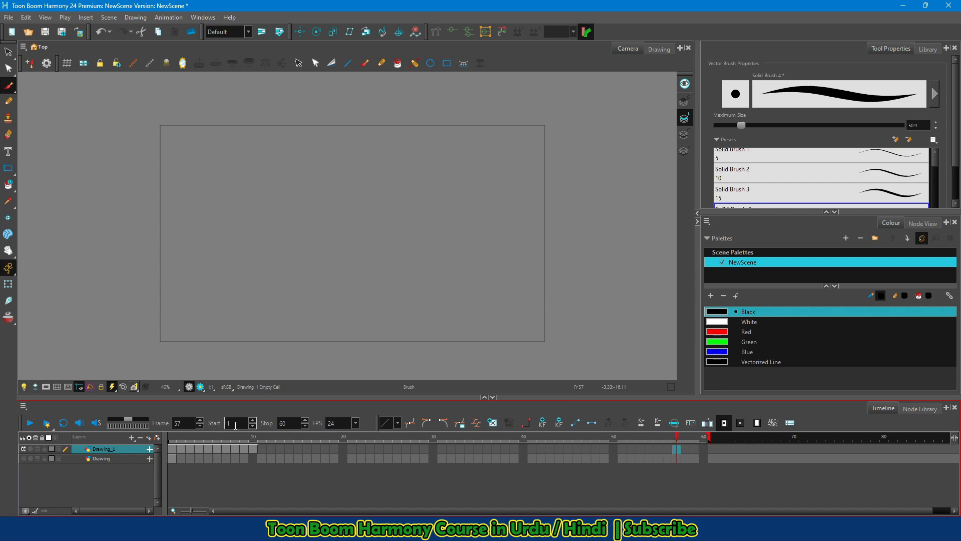
drag(234, 423, 222, 423)
drag(291, 423, 268, 423)
text(10)
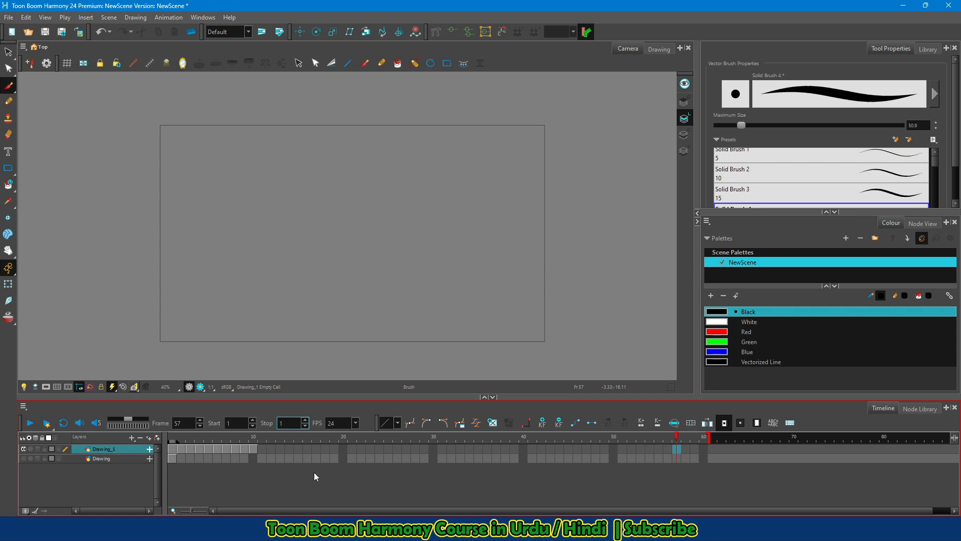
click(289, 440)
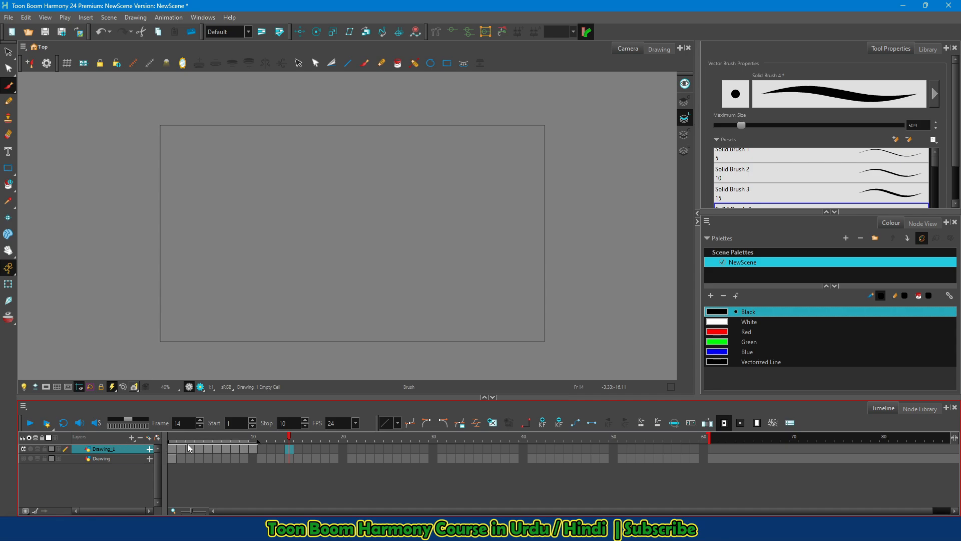
Play the shortened range once, enable looping and play the animation in a loop
click(30, 425)
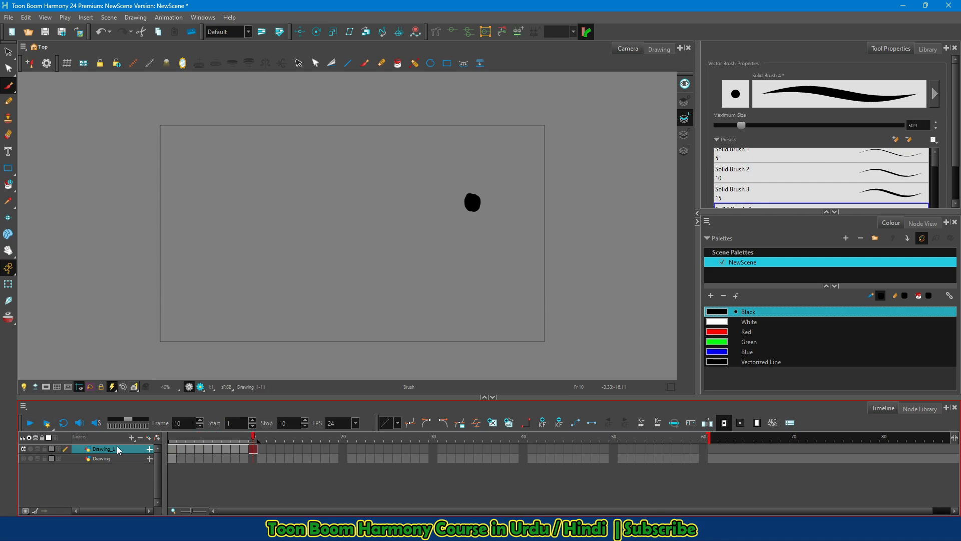
click(64, 423)
click(29, 424)
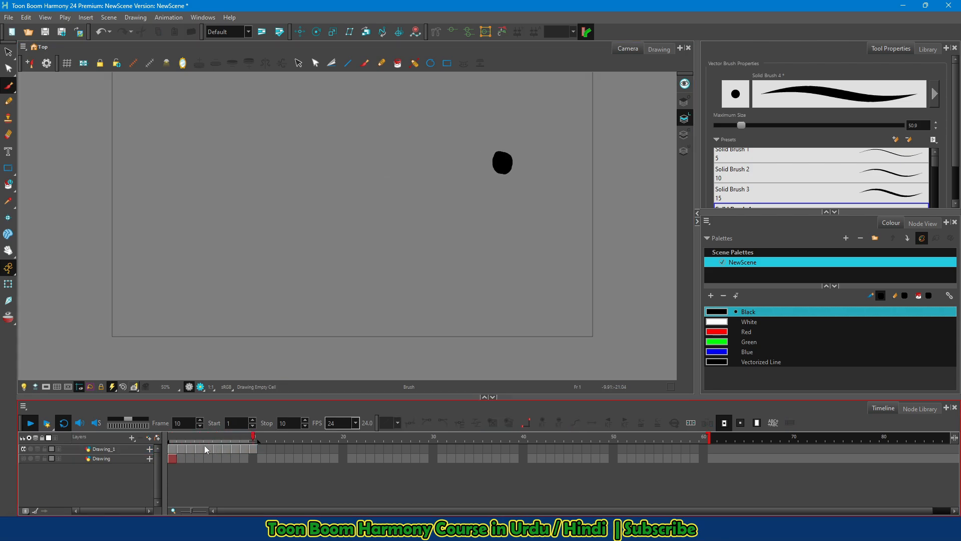
Inspect the first few cells of Drawing_1 one by one and scrub the playhead from frame 1 to frame 10
click(173, 447)
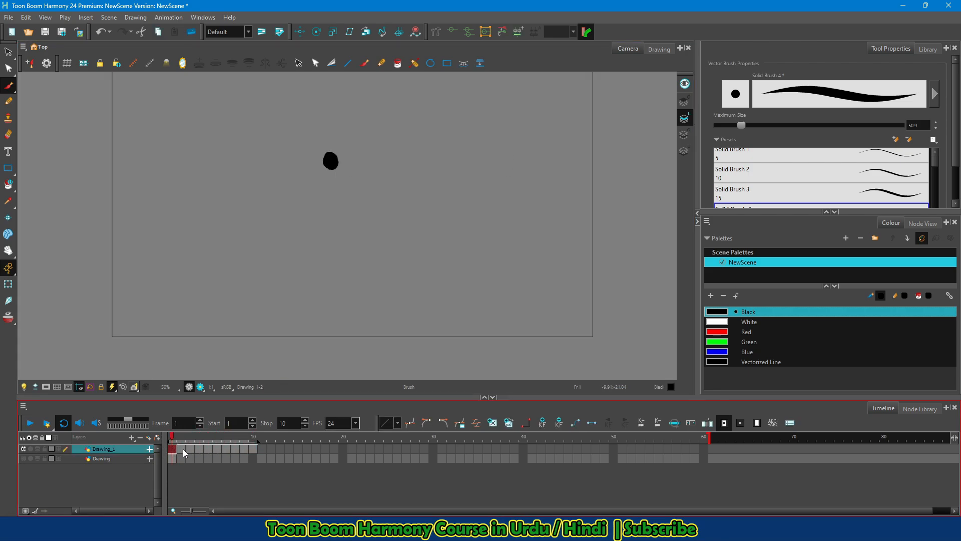
click(183, 449)
click(195, 448)
click(200, 449)
click(181, 441)
mouse_move(182, 440)
mouse_down()
mouse_move(258, 437)
mouse_move(173, 440)
mouse_up()
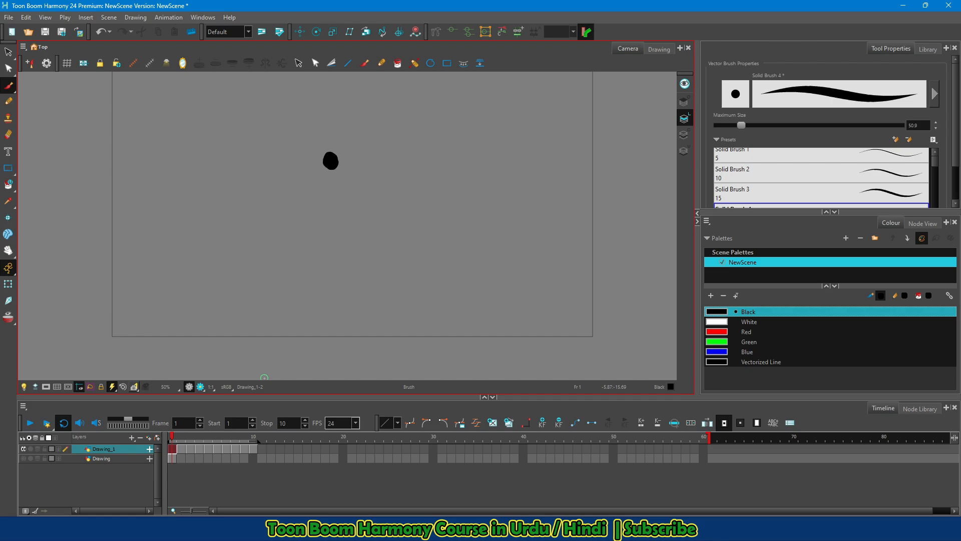
drag(172, 437, 255, 436)
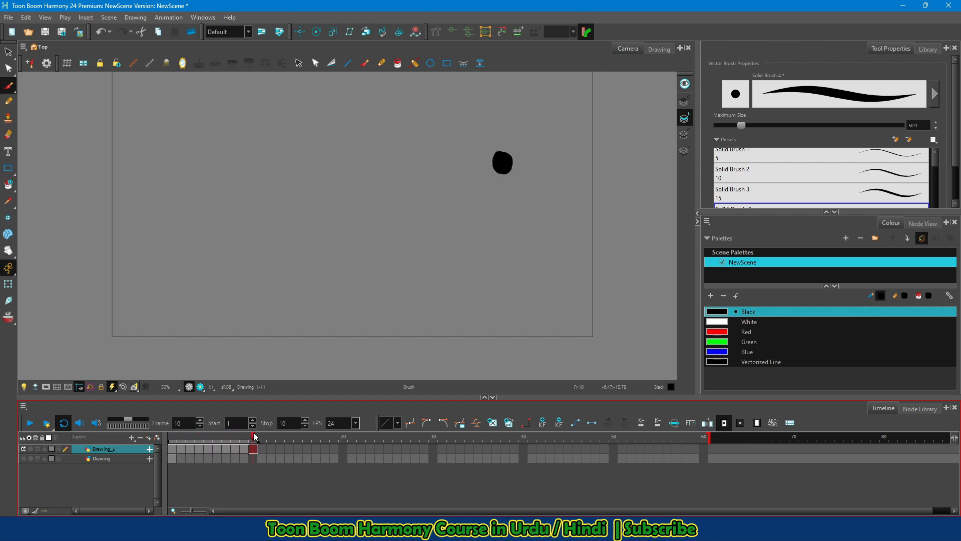
Review the dot drawings on frames 1 to 3, step ahead to frame 5, and scrub back to frame 2 and forward again
click(174, 451)
click(185, 450)
click(190, 449)
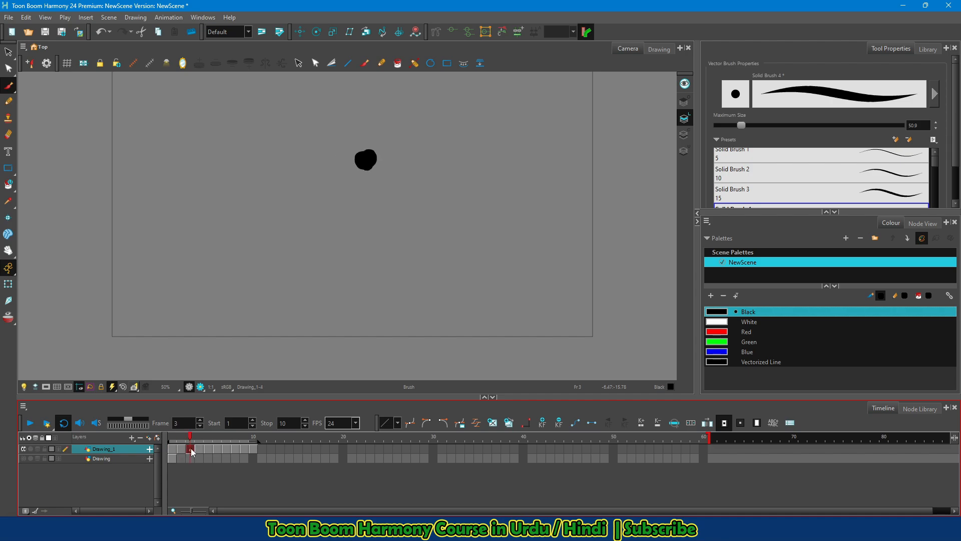
key(period)
key(period)
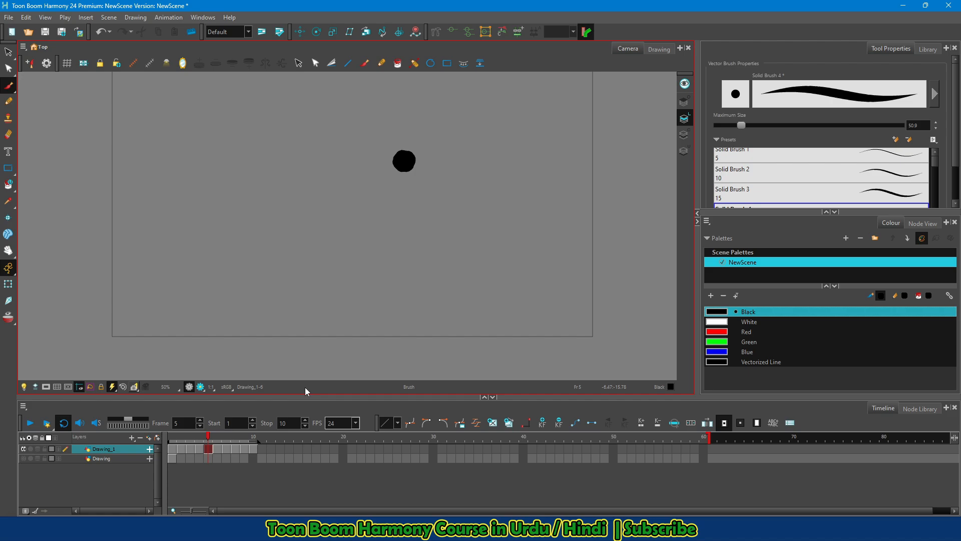
mouse_move(207, 436)
mouse_down()
mouse_move(173, 437)
mouse_move(248, 433)
mouse_move(181, 438)
mouse_up()
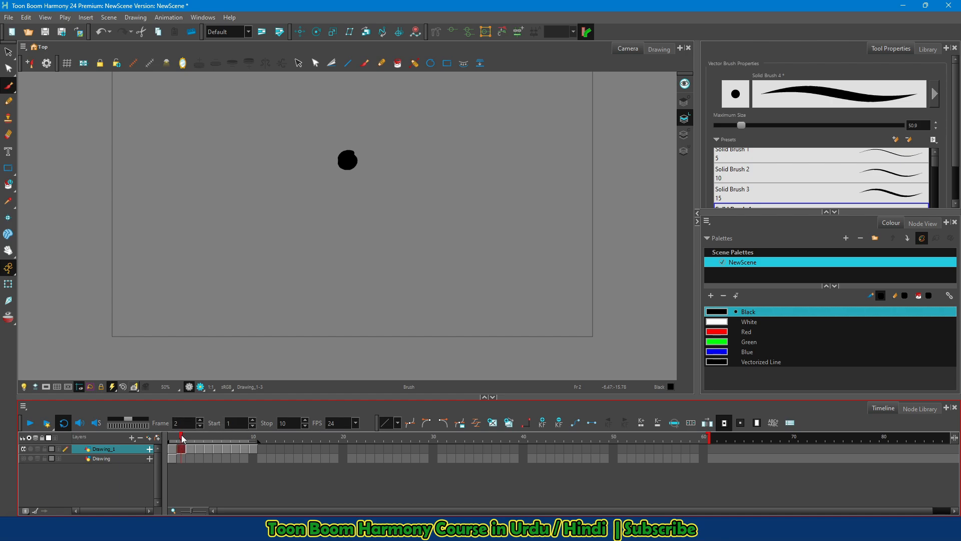
drag(182, 438, 231, 445)
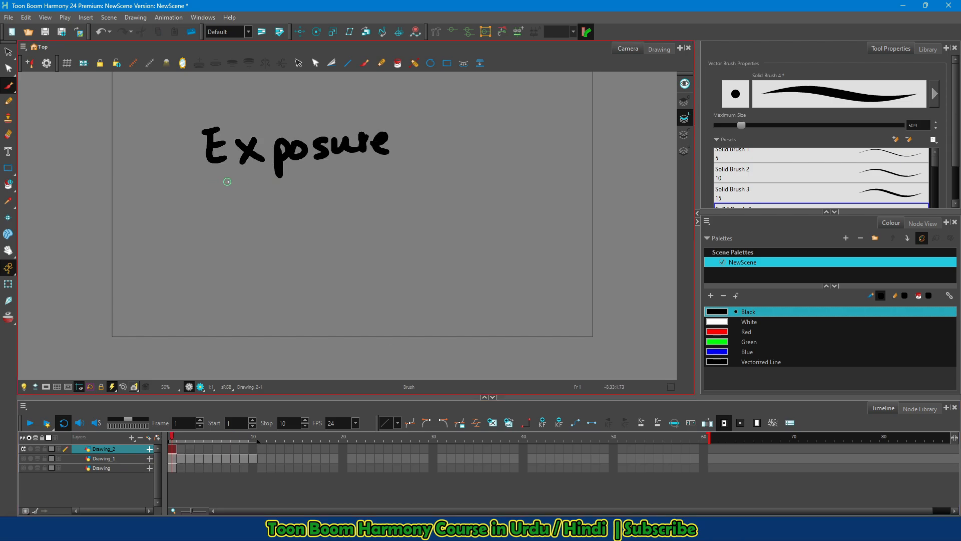
Add a new vector drawing layer and paint a numeral 1 on its first frame, below the word "Exposure"
click(171, 449)
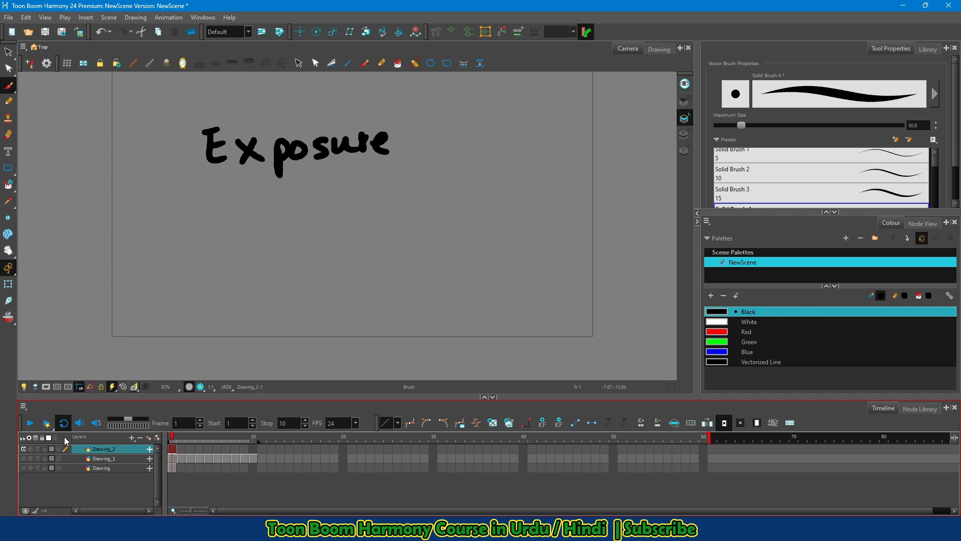
click(148, 439)
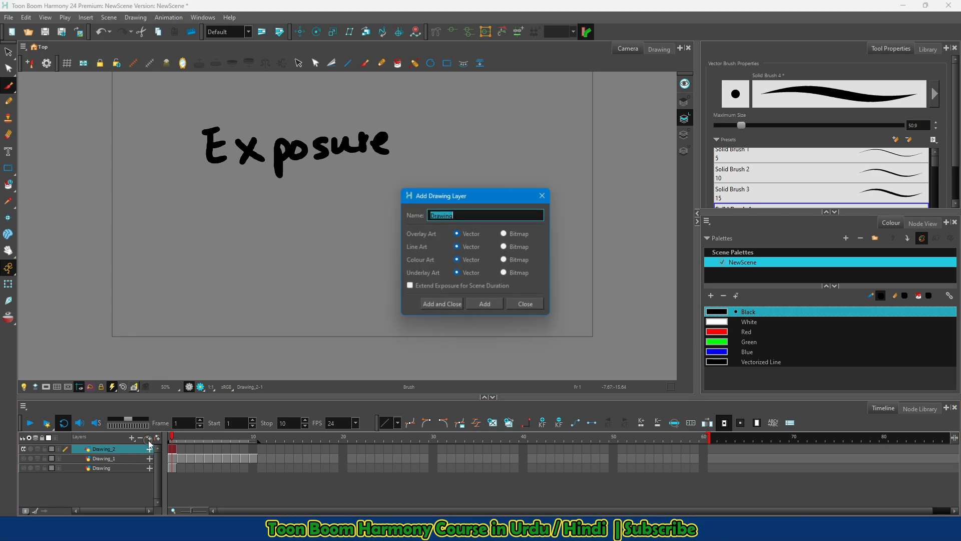
click(444, 304)
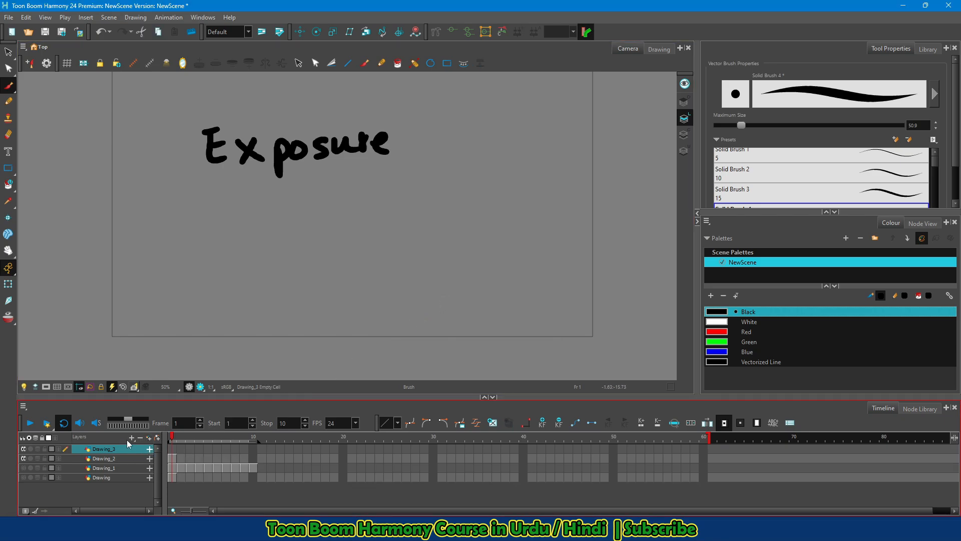
click(172, 449)
drag(281, 204, 275, 240)
Compare frame 1 of Drawing_3 with frames 2 and 3 and return to frame 1
drag(173, 436, 189, 435)
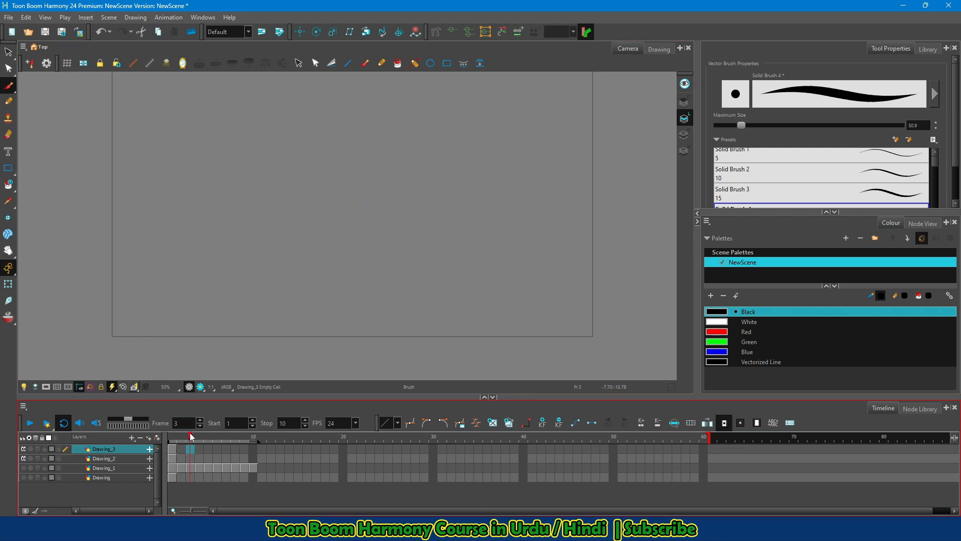
click(173, 450)
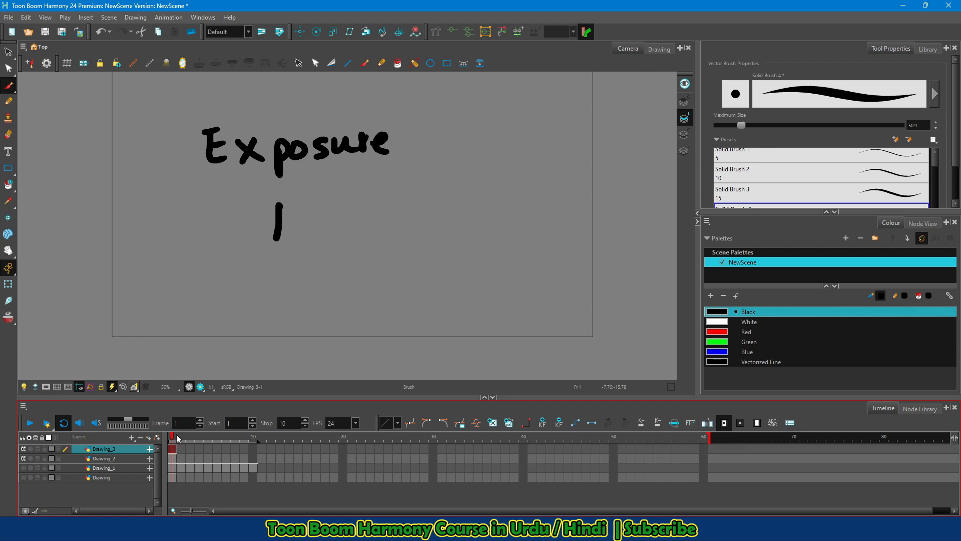
click(181, 438)
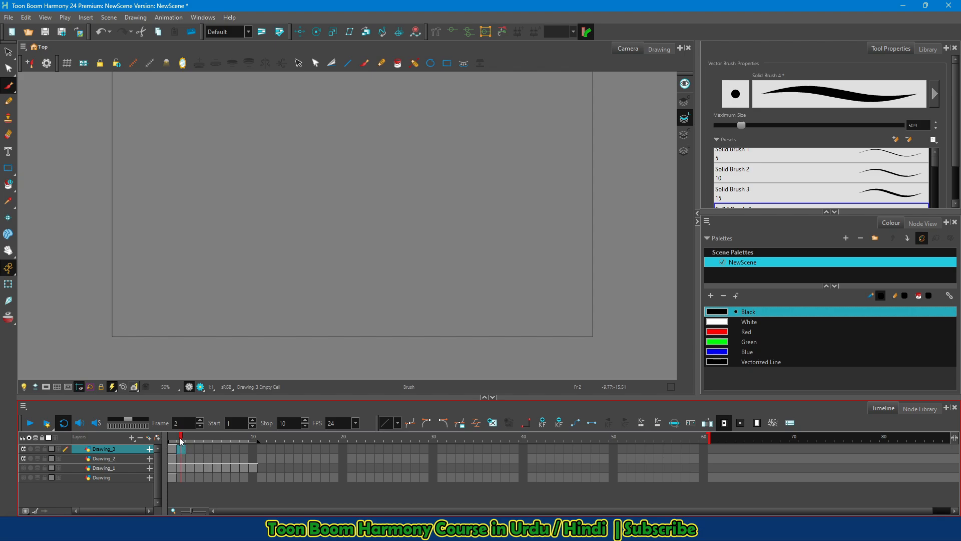
click(172, 449)
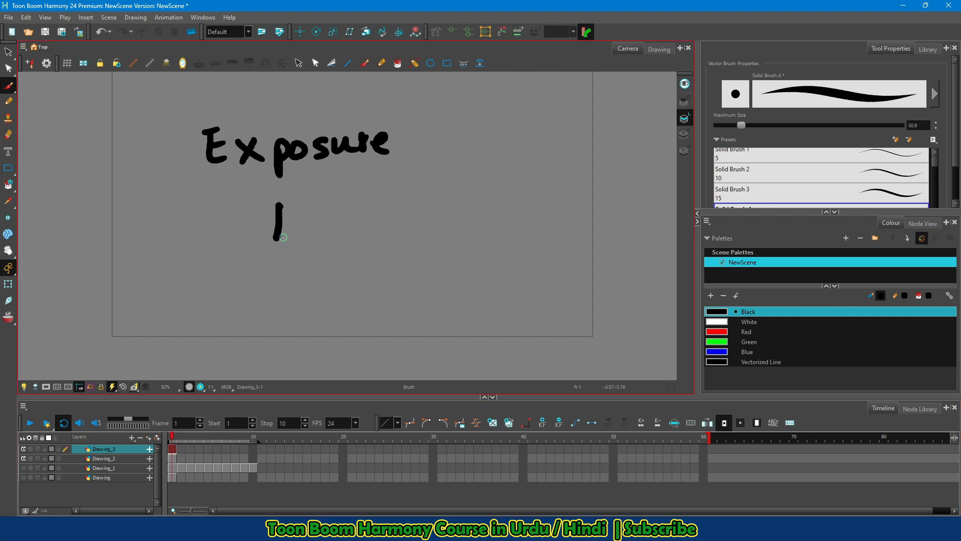
click(172, 449)
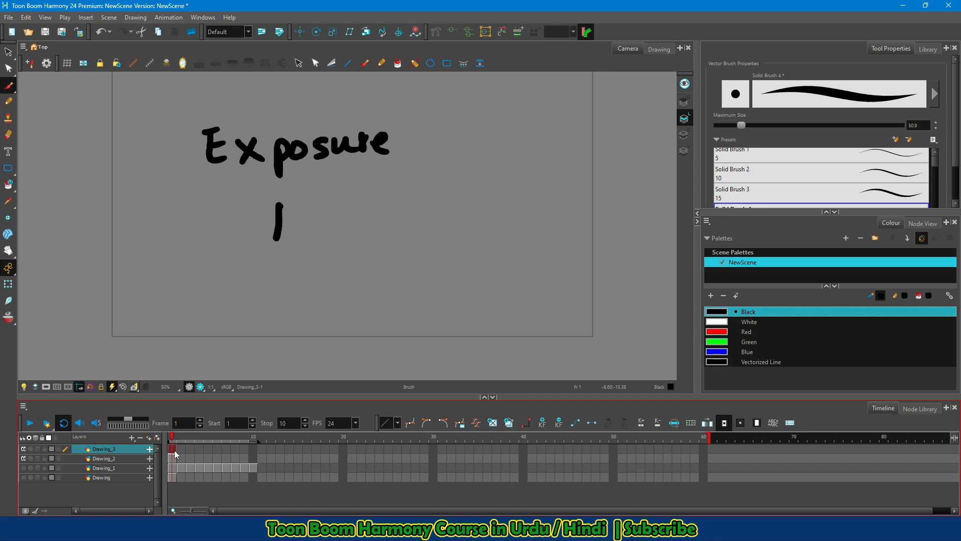
Increase the exposure of the numeral drawing on Drawing_3 by one frame and move the playhead to frame 2
right_click(173, 450)
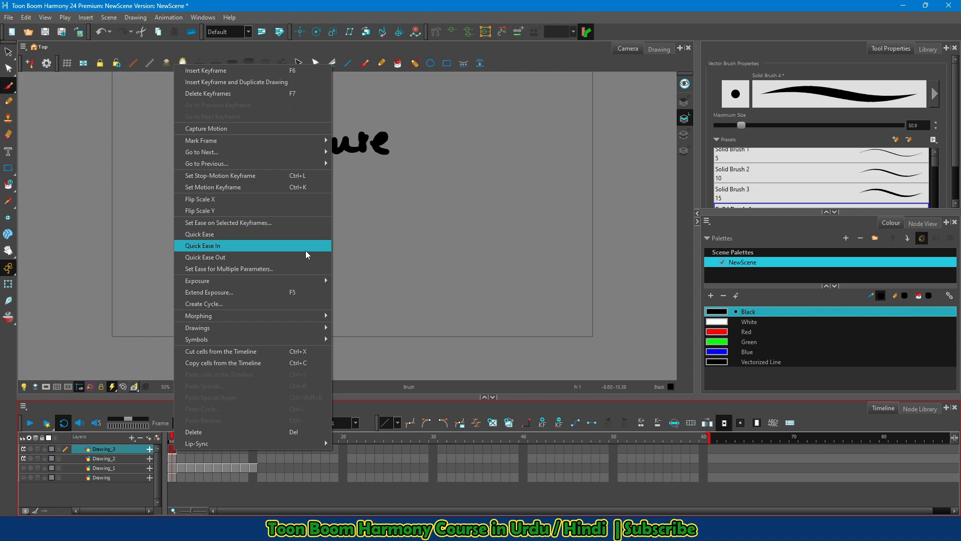
mouse_move(311, 281)
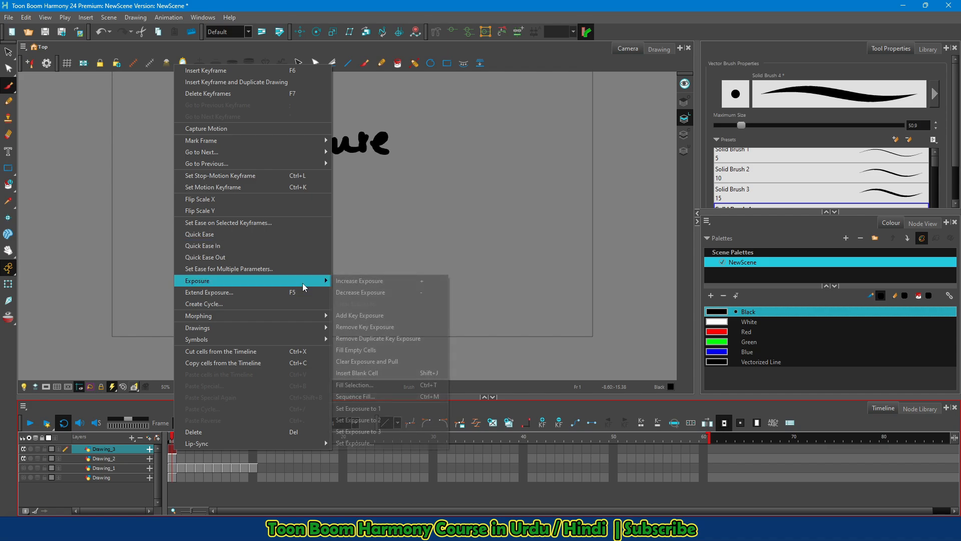
click(397, 285)
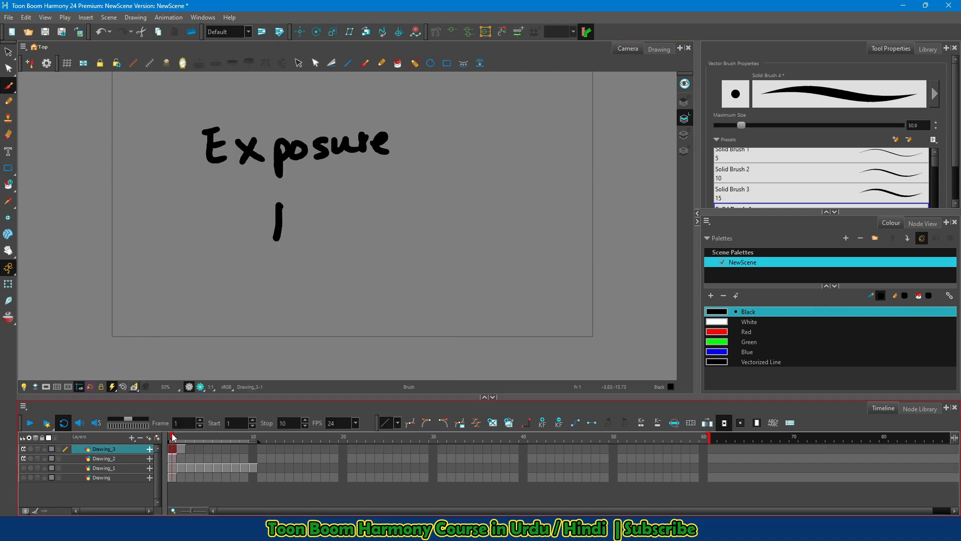
drag(173, 437, 181, 437)
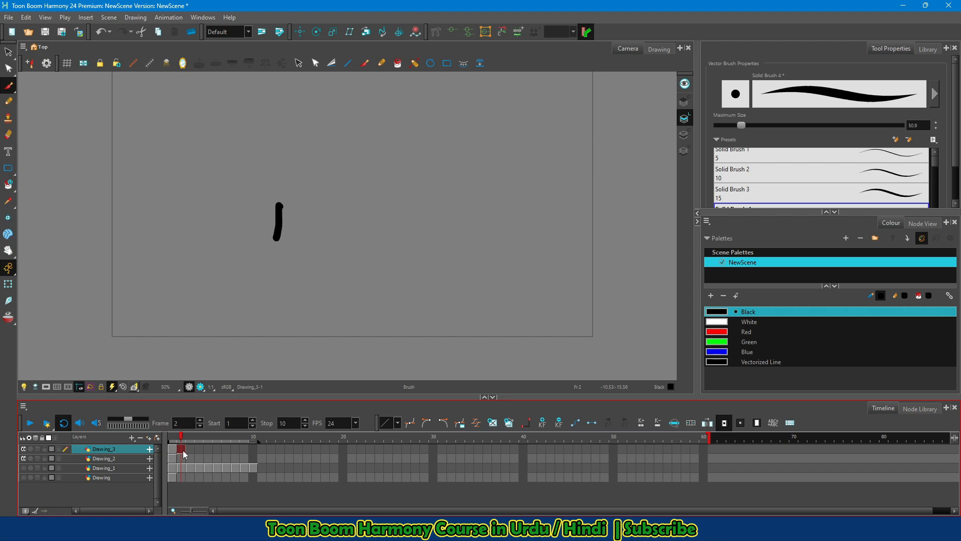
Extend the numeral's exposure on Drawing_3 through frame 10 and scrub the playhead to frame 10
key(plus)
key(plus)
key(plus)
key(plus)
key(plus)
key(plus)
key(plus)
key(plus)
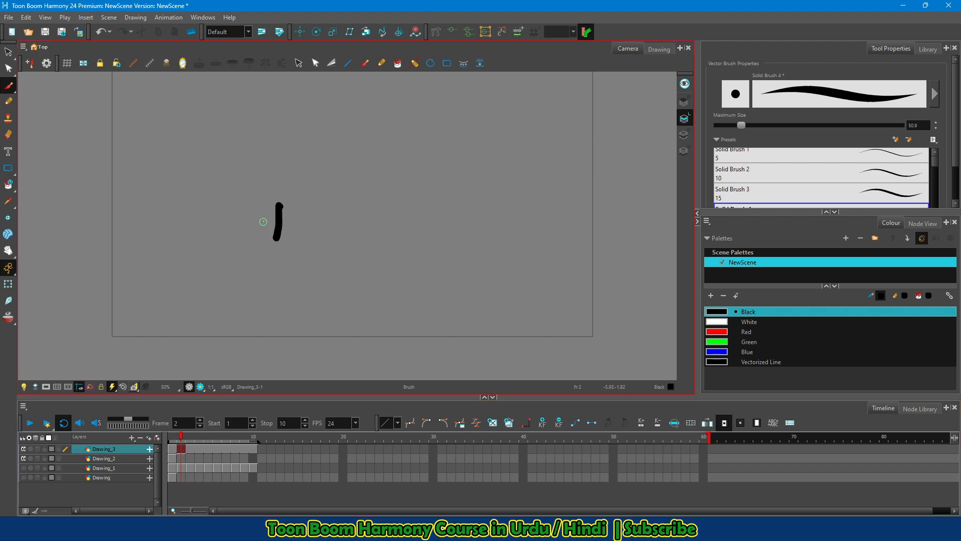
mouse_move(182, 440)
mouse_down()
mouse_move(253, 440)
mouse_move(173, 440)
mouse_move(255, 441)
mouse_up()
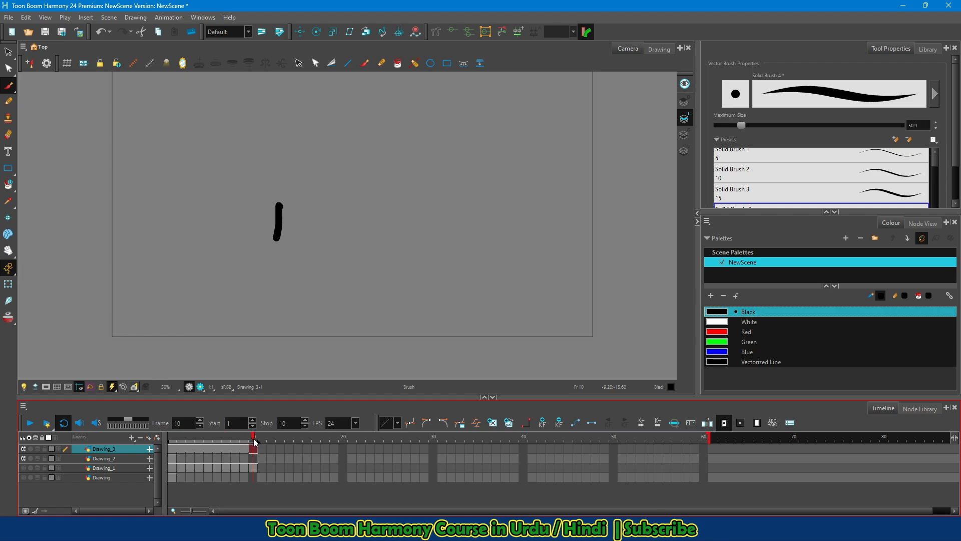
Try deleting the end cells of Drawing_3 and decrease the numeral's exposure repeatedly from frame 1
mouse_move(254, 442)
mouse_down()
mouse_move(245, 441)
mouse_move(257, 443)
mouse_up()
key(Delete)
click(248, 449)
key(Delete)
click(173, 451)
key(minus)
key(minus)
key(minus)
key(minus)
key(minus)
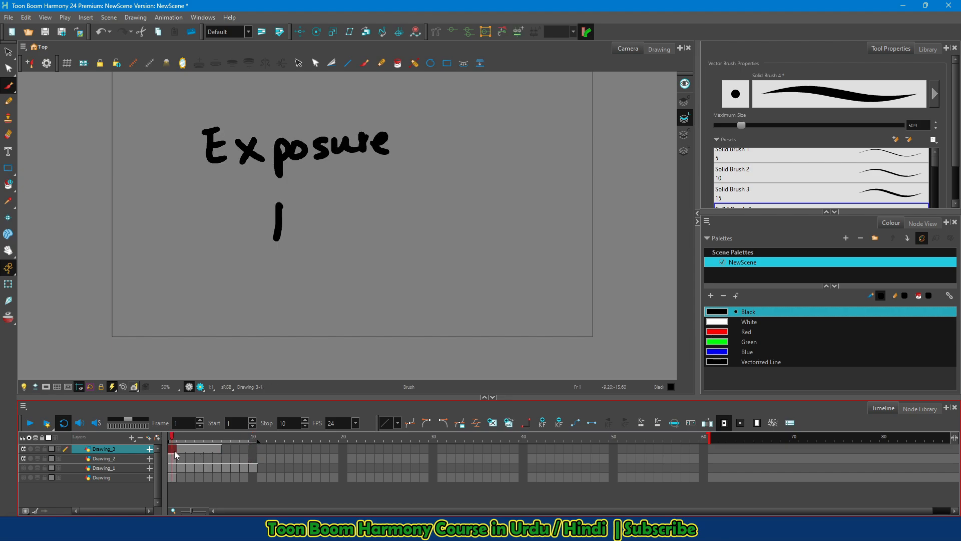
key(minus)
Increase the numeral's exposure back through frame 10 and place a plus and a minus sign on frame 1 of Drawing_2
key(plus)
key(plus)
key(plus)
key(plus)
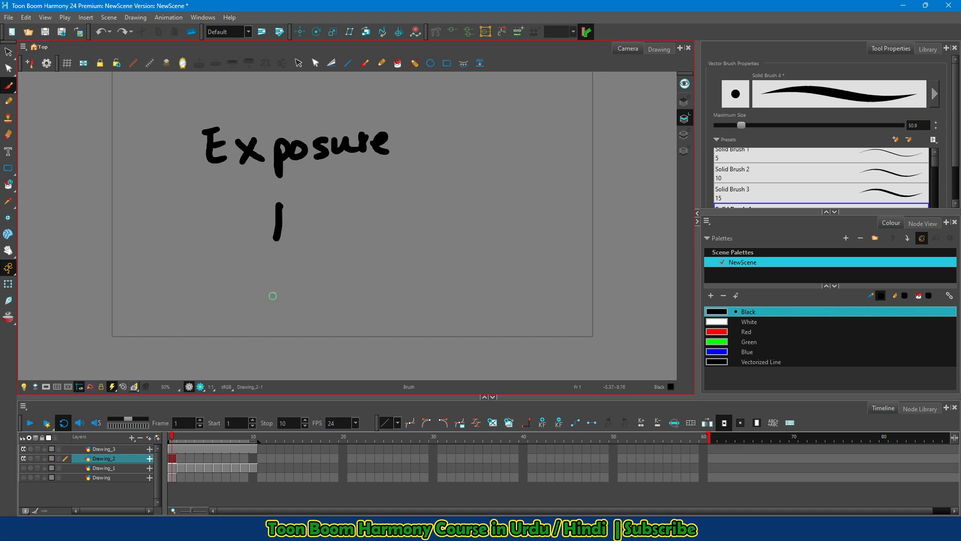
key(ctrl+shift+z)
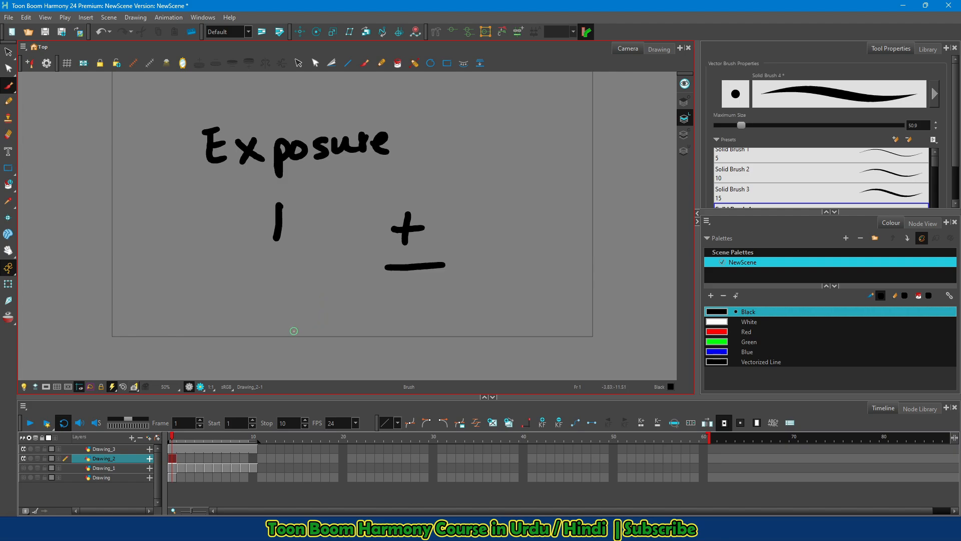
Hide the existing layers and add a new vector drawing layer with Extend Exposure for Scene Duration enabled
click(126, 449)
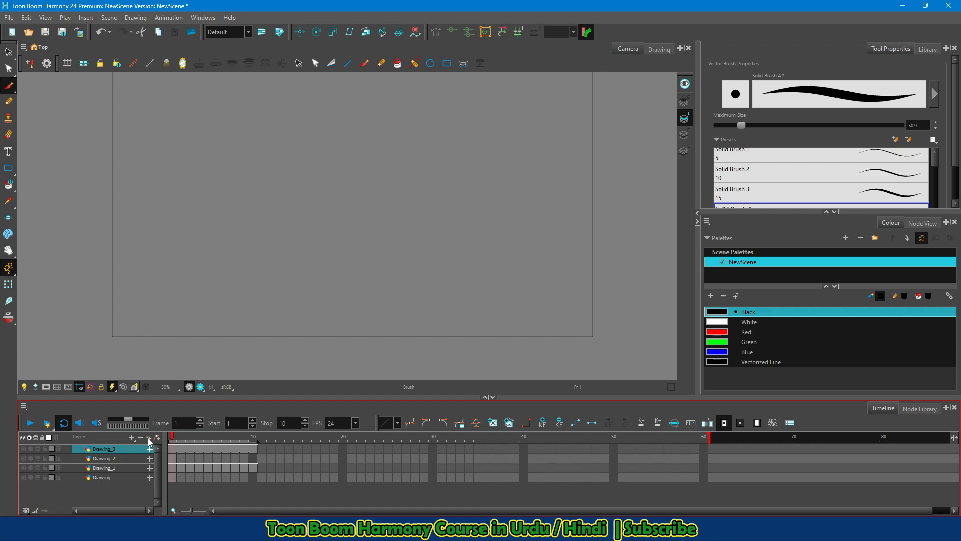
click(149, 439)
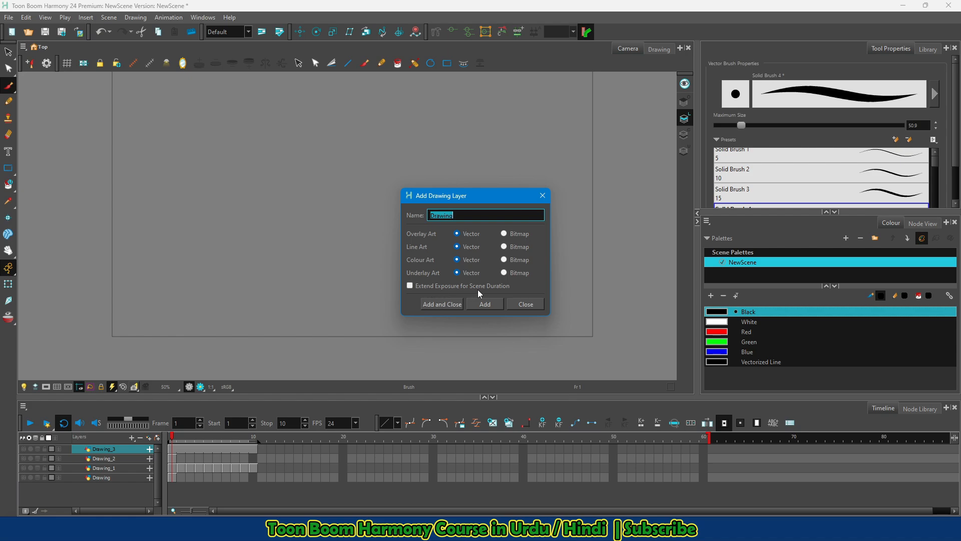
click(410, 287)
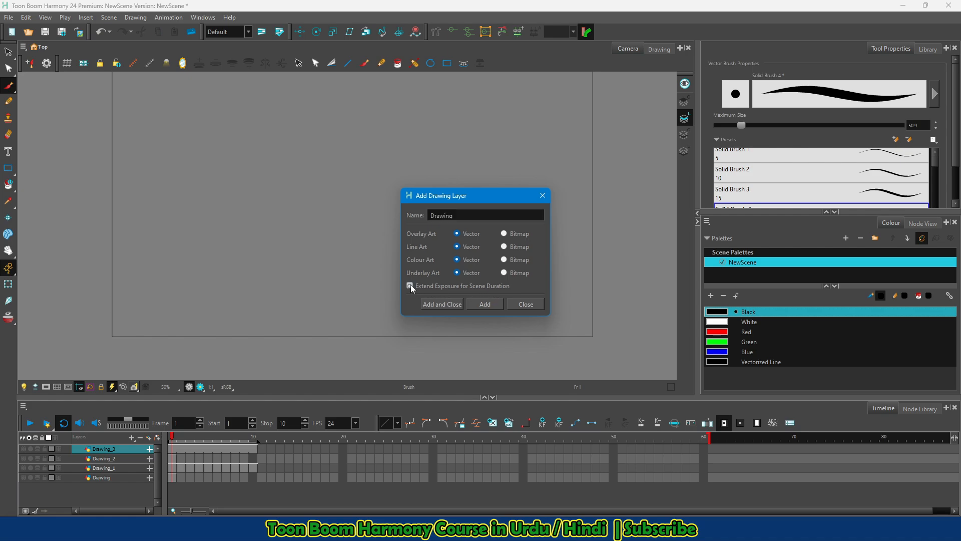
click(442, 304)
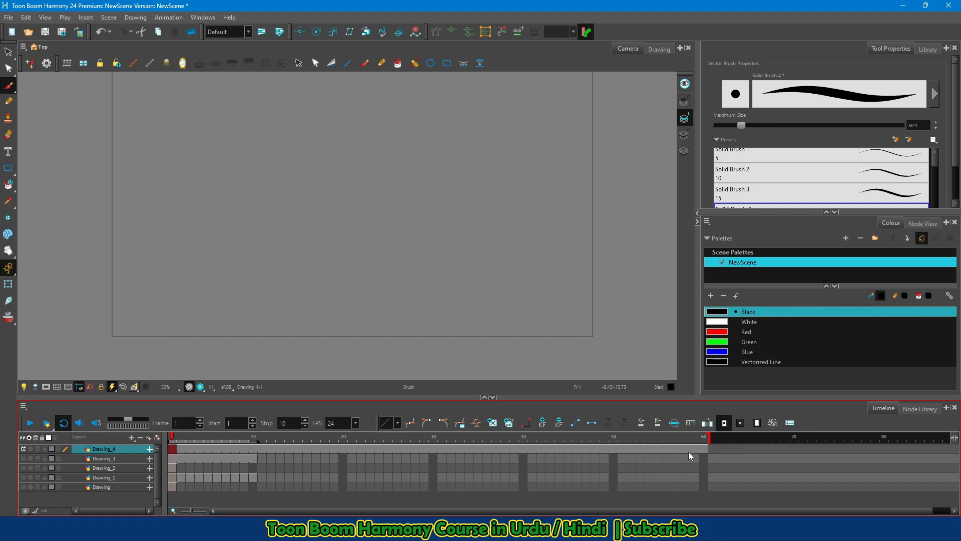
Paint a black zigzag stroke down the canvas on Drawing_4 and scrub the playhead along the timeline to check its exposure
mouse_move(300, 131)
mouse_down()
mouse_move(292, 265)
mouse_move(378, 287)
mouse_up()
drag(171, 438, 555, 450)
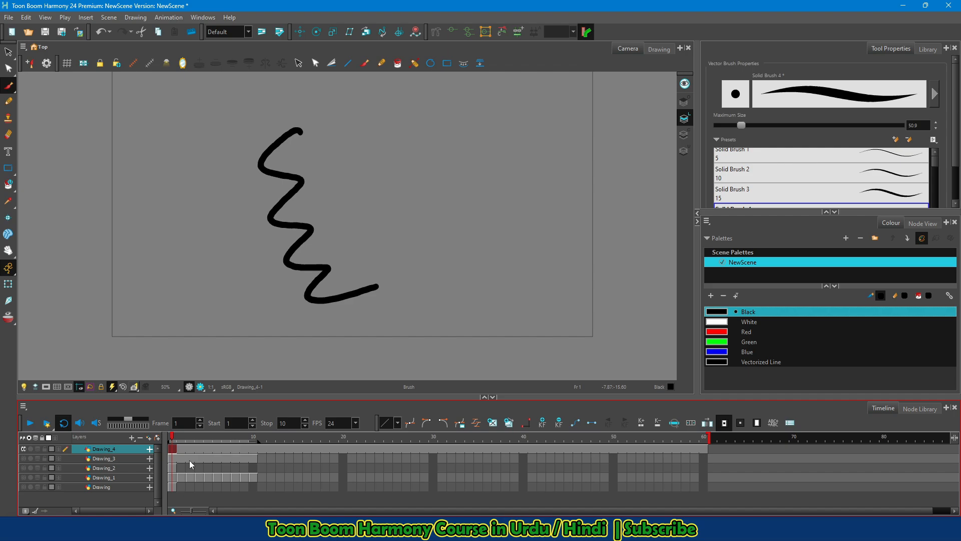
click(149, 449)
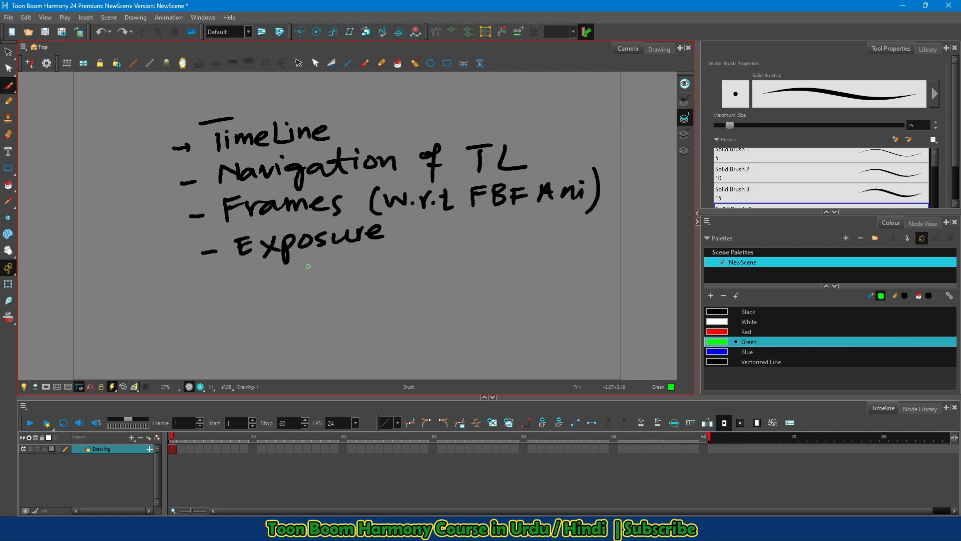
Paint a green plus sign with a minus sign below it beside the word "Exposure" in the handwritten topic list
mouse_move(422, 227)
mouse_down()
mouse_move(411, 258)
mouse_move(435, 232)
mouse_up()
drag(400, 267, 429, 261)
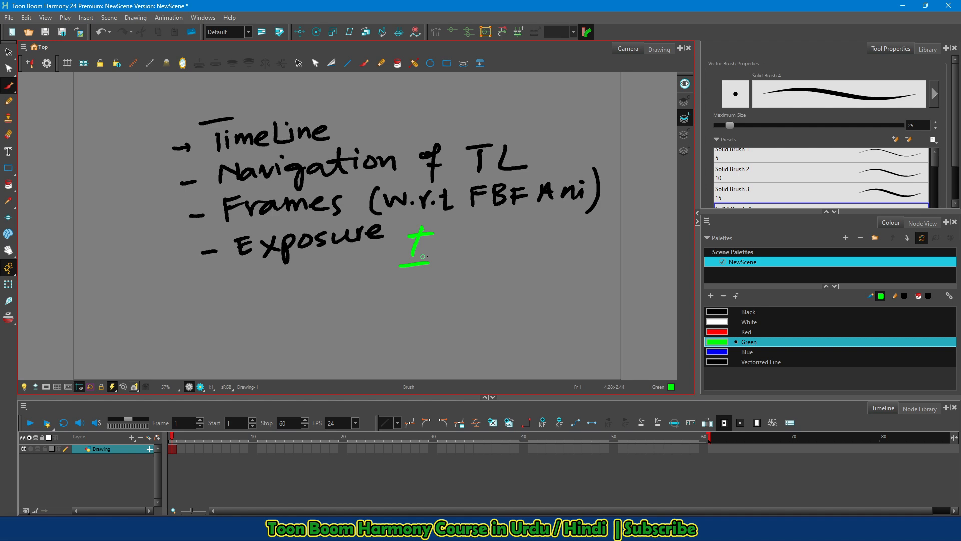